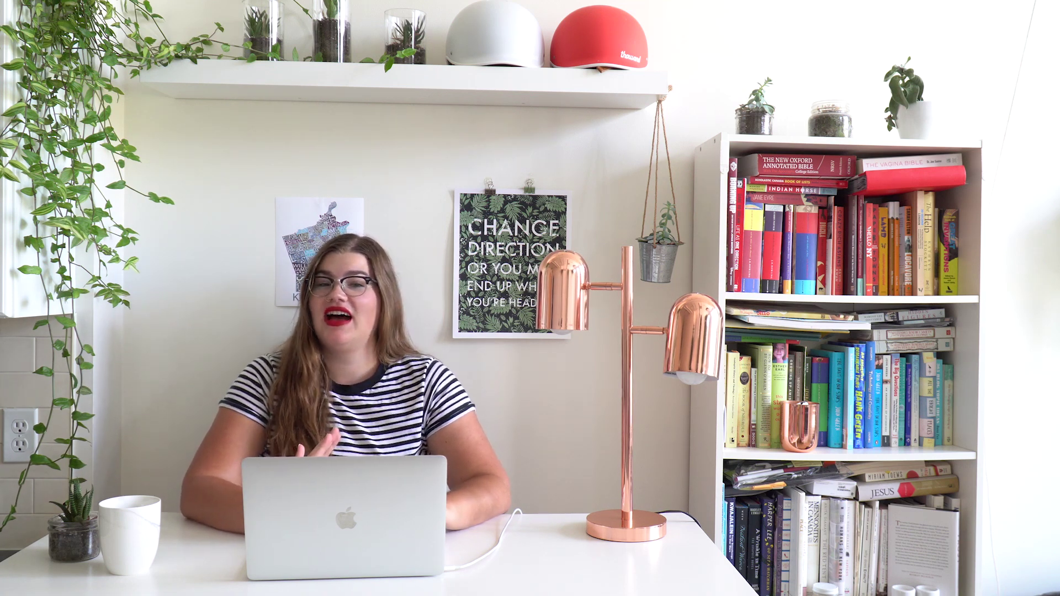
# Import ZOOM0005_Tr1.WAV together with the creator club intro and outro MP3s.
pyautogui.click(105, 5)
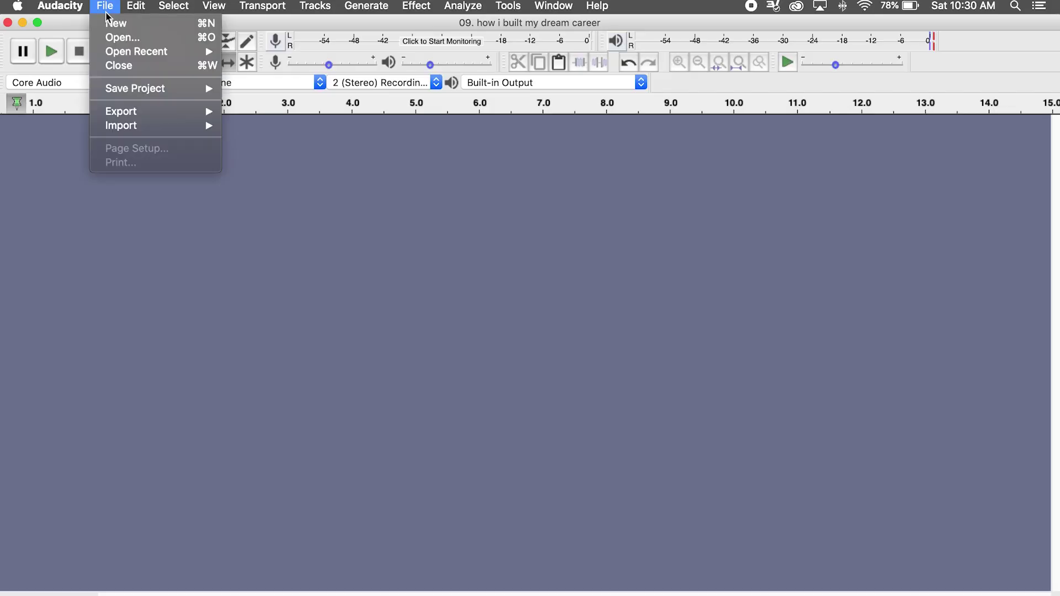
pyautogui.moveTo(119, 128)
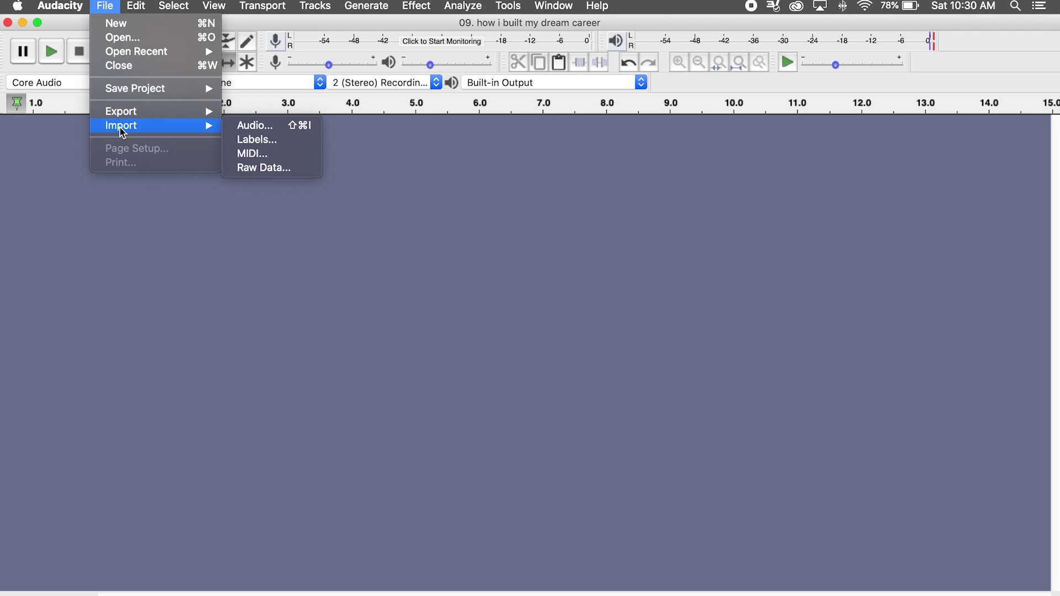
pyautogui.click(261, 130)
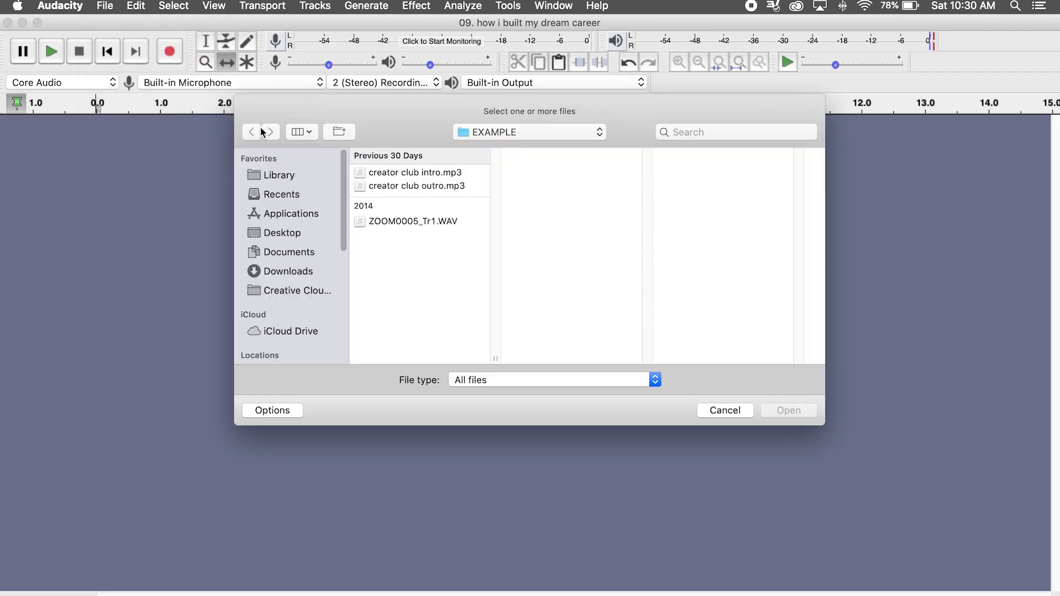
pyautogui.click(414, 221)
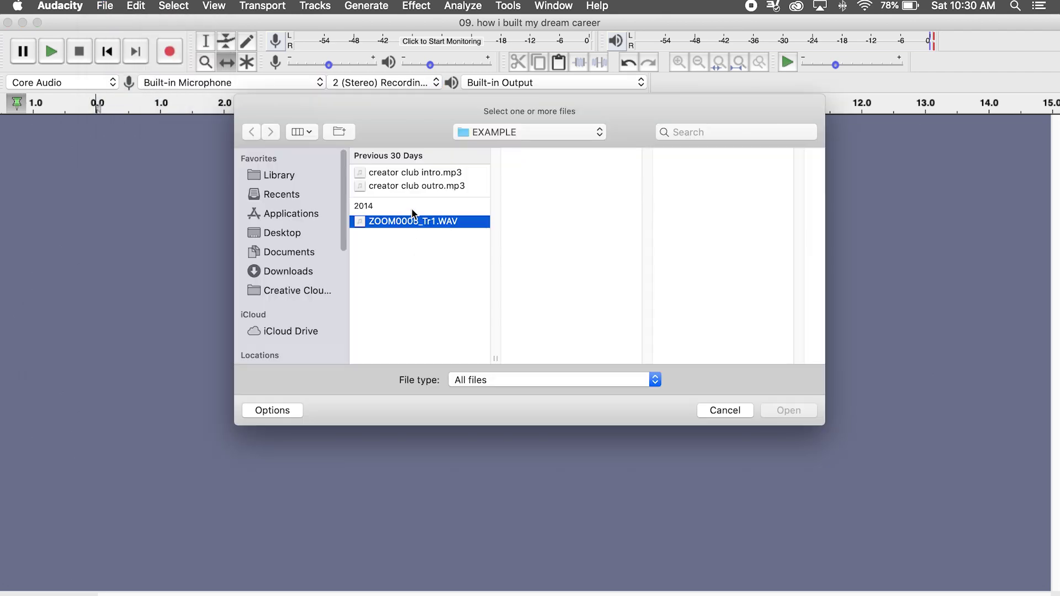
pyautogui.keyDown('super'); pyautogui.click(410, 185); pyautogui.keyUp('super')
pyautogui.keyDown('super'); pyautogui.click(411, 173); pyautogui.keyUp('super')
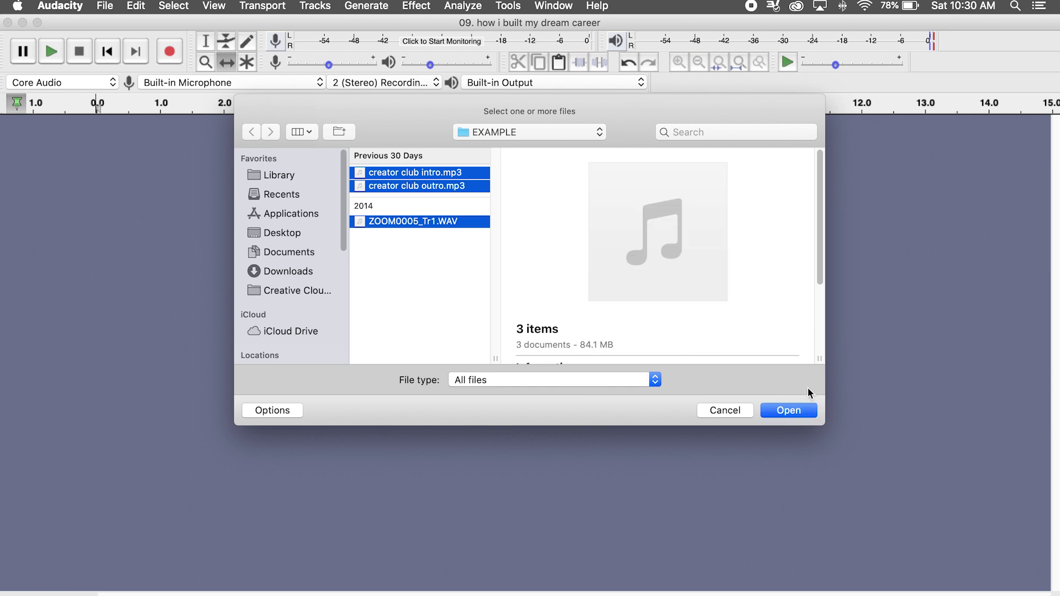
pyautogui.click(792, 412)
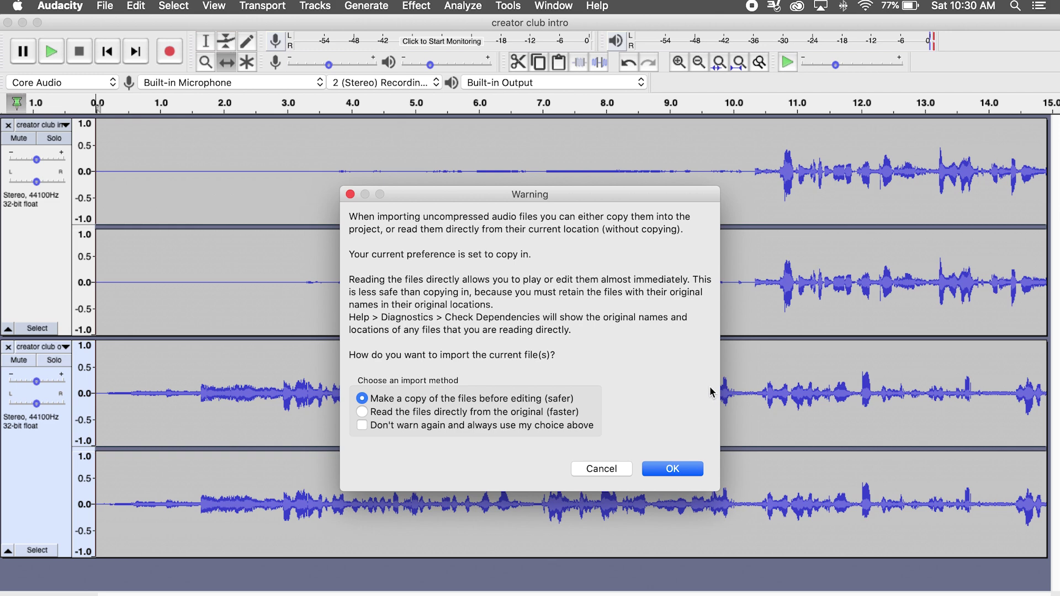
# Accept copying the WAV into the project, then collapse the intro track.
pyautogui.click(668, 468)
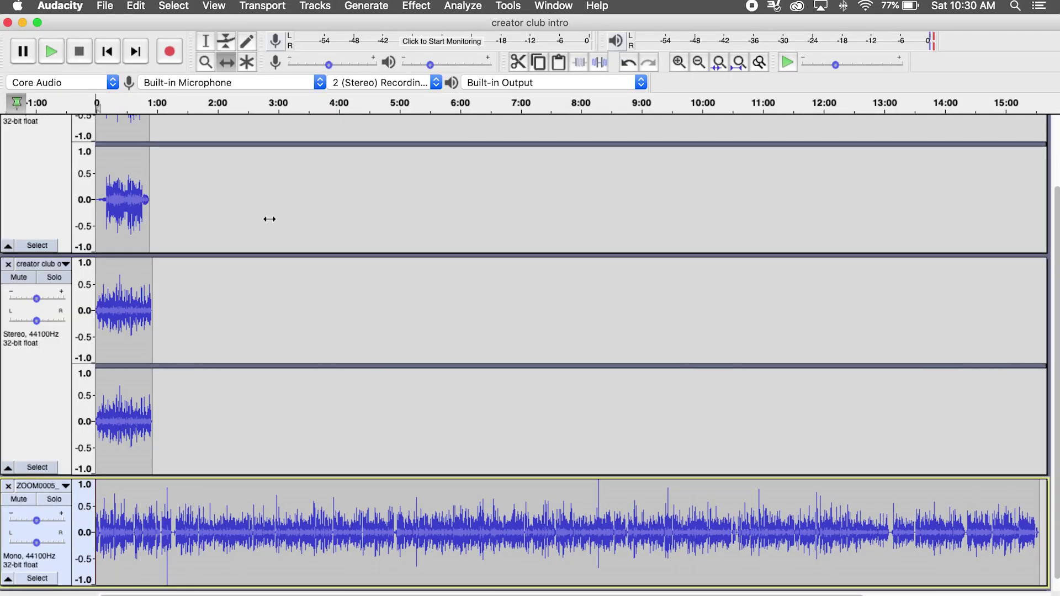
pyautogui.click(7, 247)
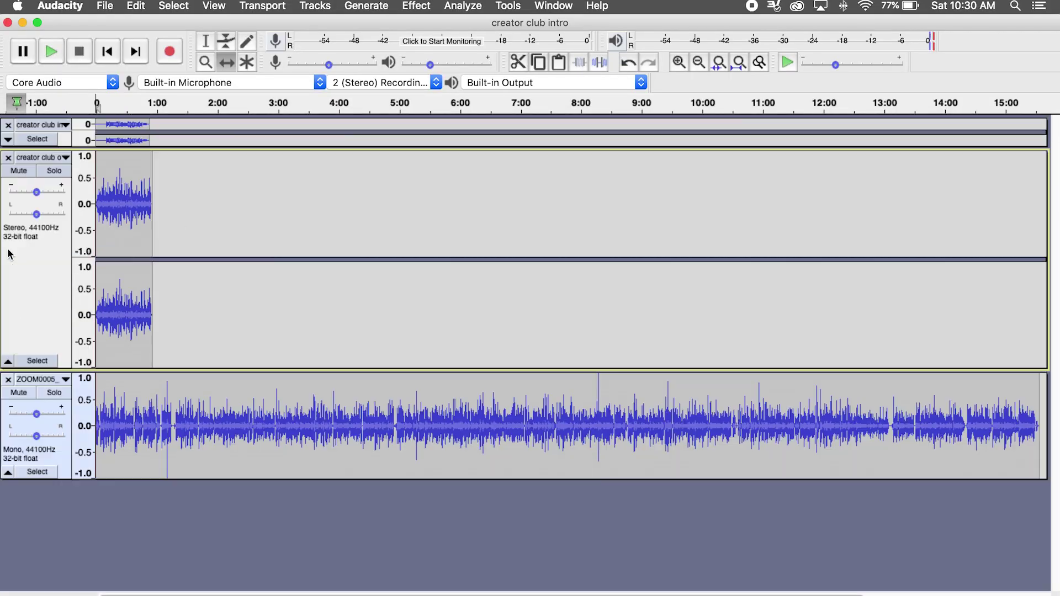
# Collapse the outro track and time-shift the outro clip to the end and the interview rightwards.
pyautogui.click(7, 362)
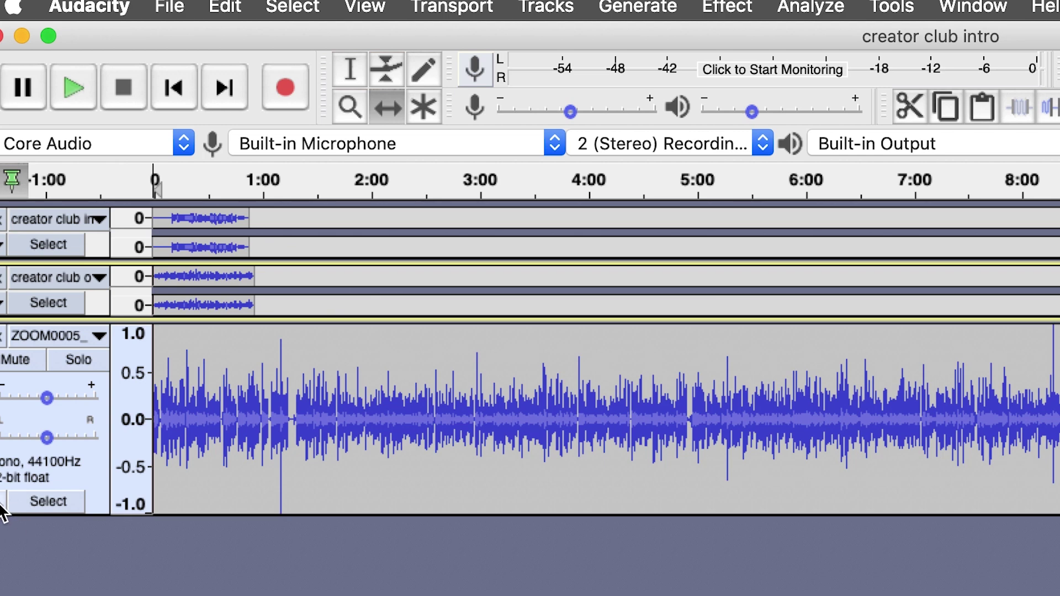
pyautogui.click(387, 106)
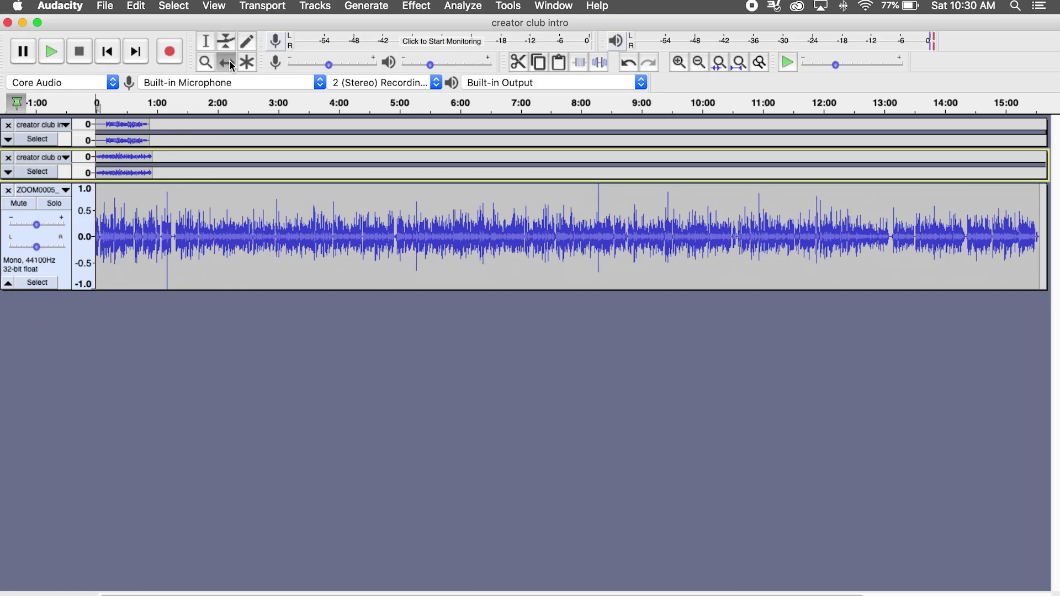
pyautogui.click(232, 65)
pyautogui.moveTo(176, 169); pyautogui.dragTo(1047, 178)
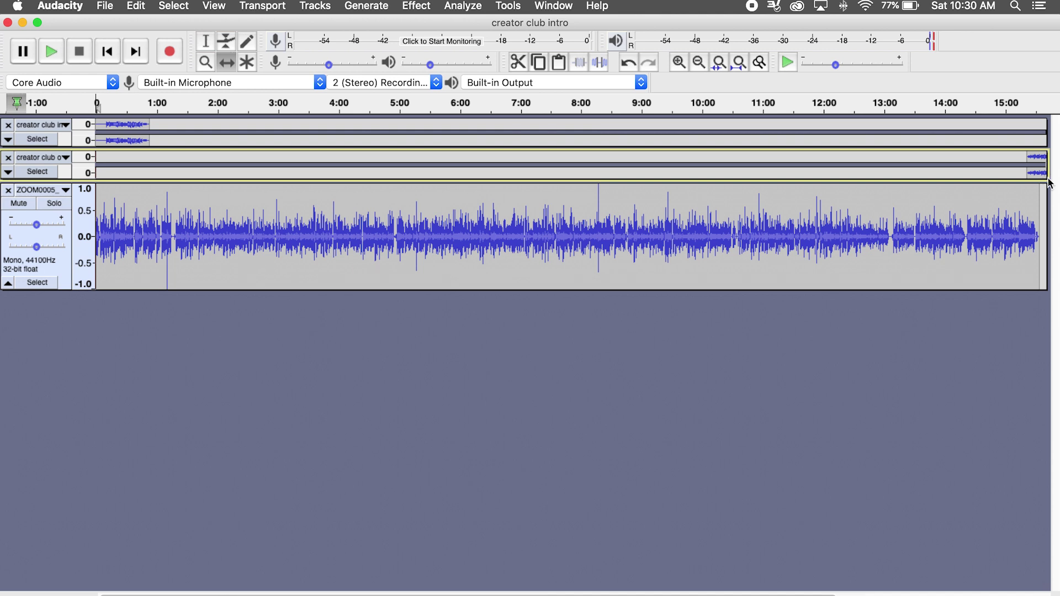
pyautogui.moveTo(110, 234); pyautogui.dragTo(162, 239)
# Snap the ZOOM0005 interview clip's start to the end of the intro clip.
pyautogui.click(338, 226)
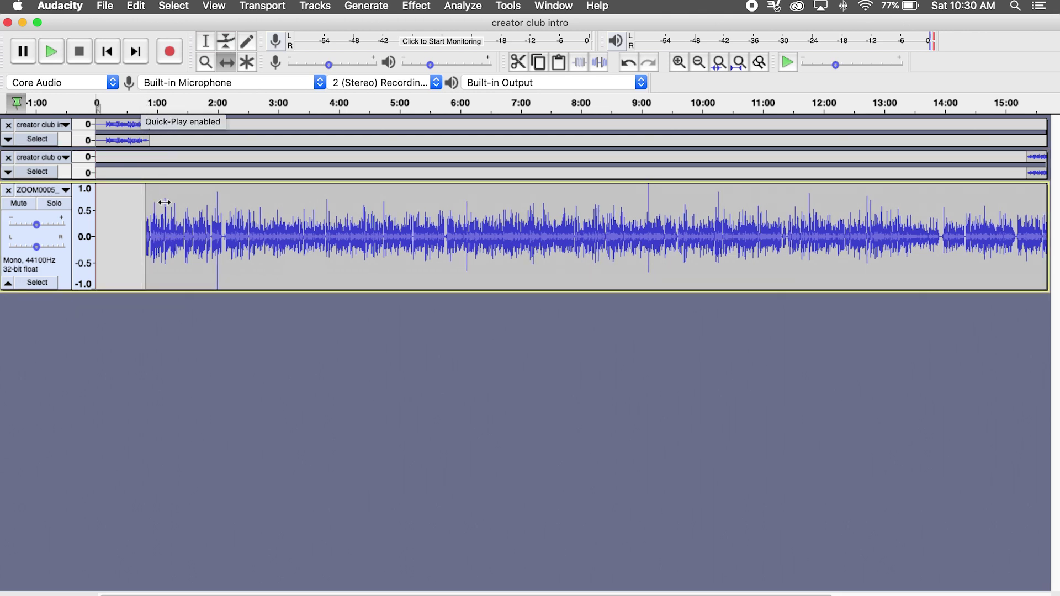
pyautogui.moveTo(160, 220); pyautogui.dragTo(160, 220)
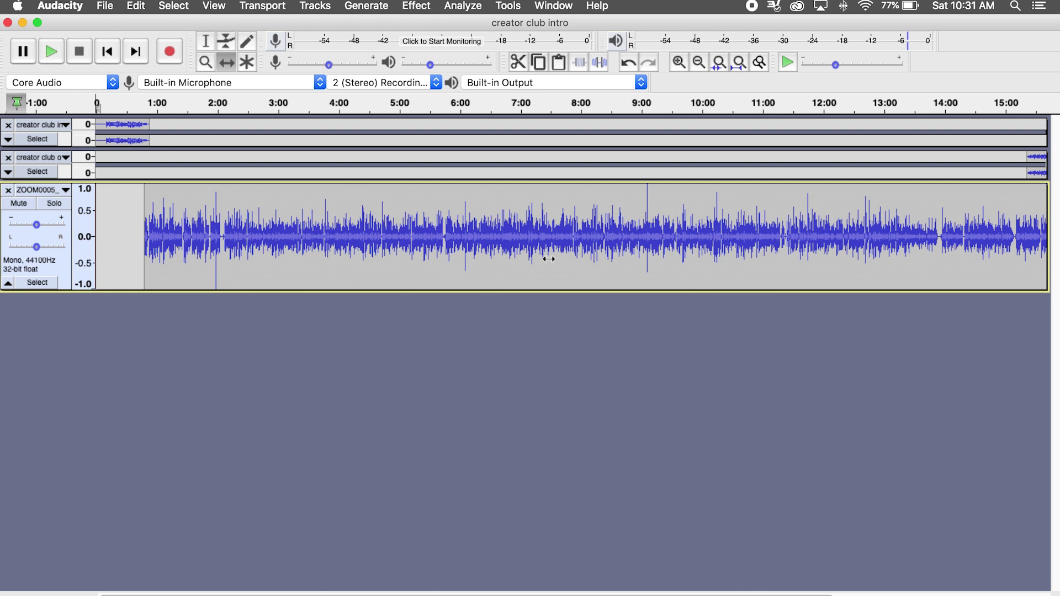
pyautogui.hscroll(10, 548, 259)
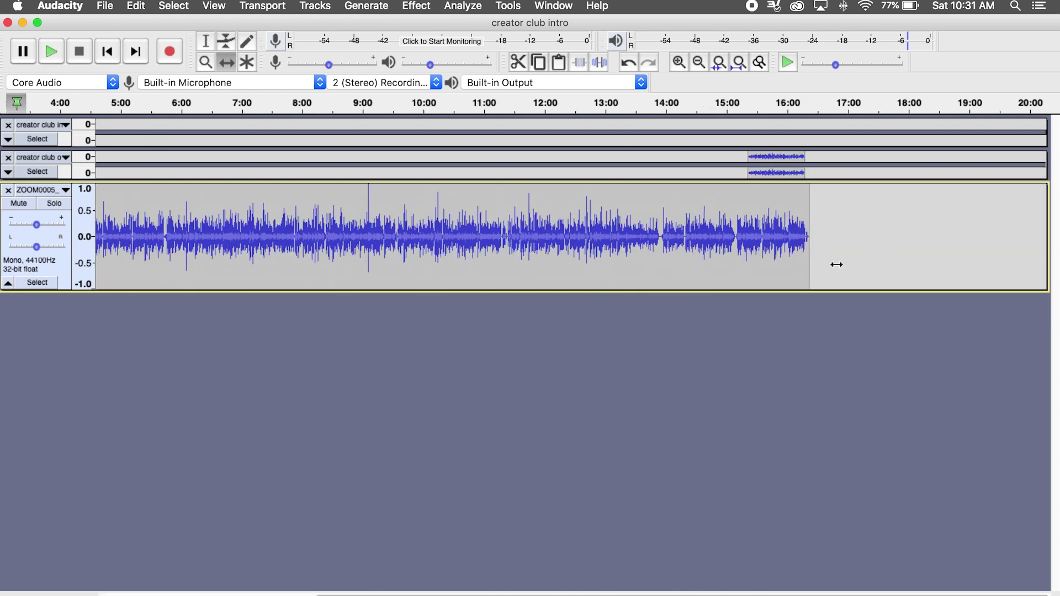
# Move the outro clip to start at the interview's end and play back the joins.
pyautogui.click(768, 171)
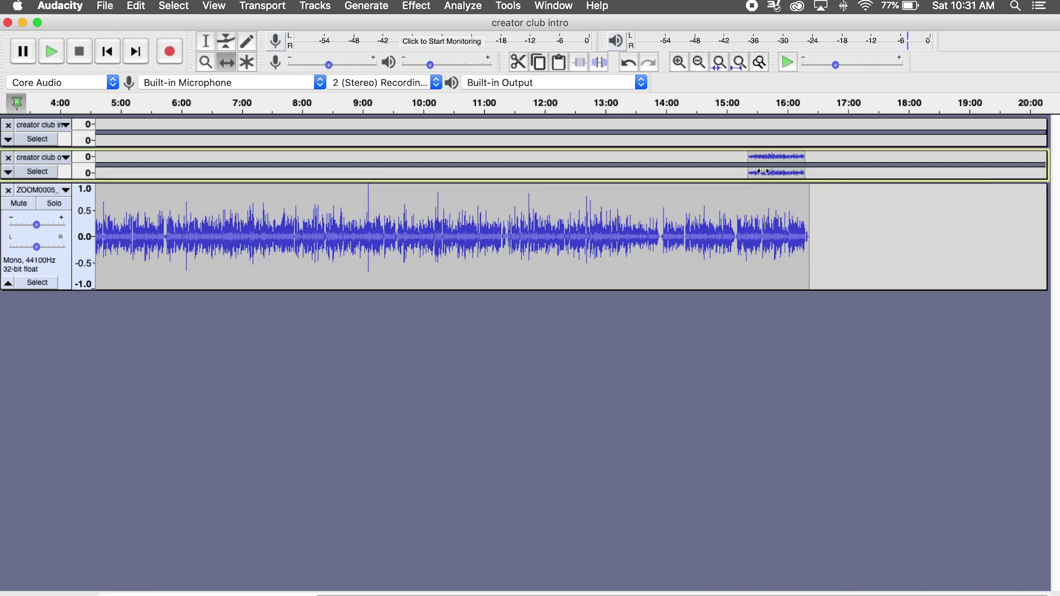
pyautogui.moveTo(772, 172); pyautogui.dragTo(817, 174)
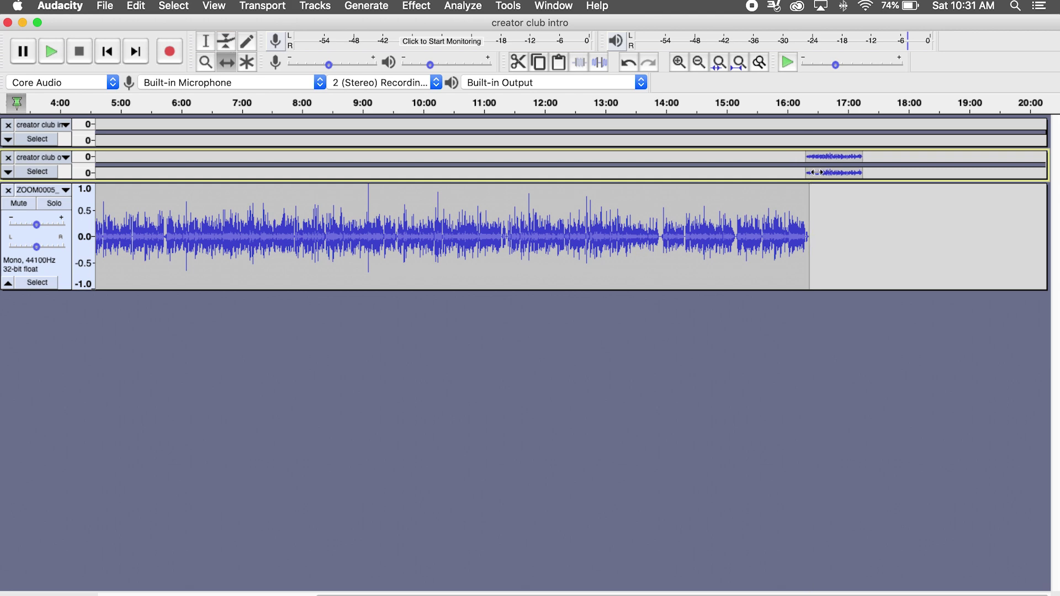
pyautogui.click(965, 88)
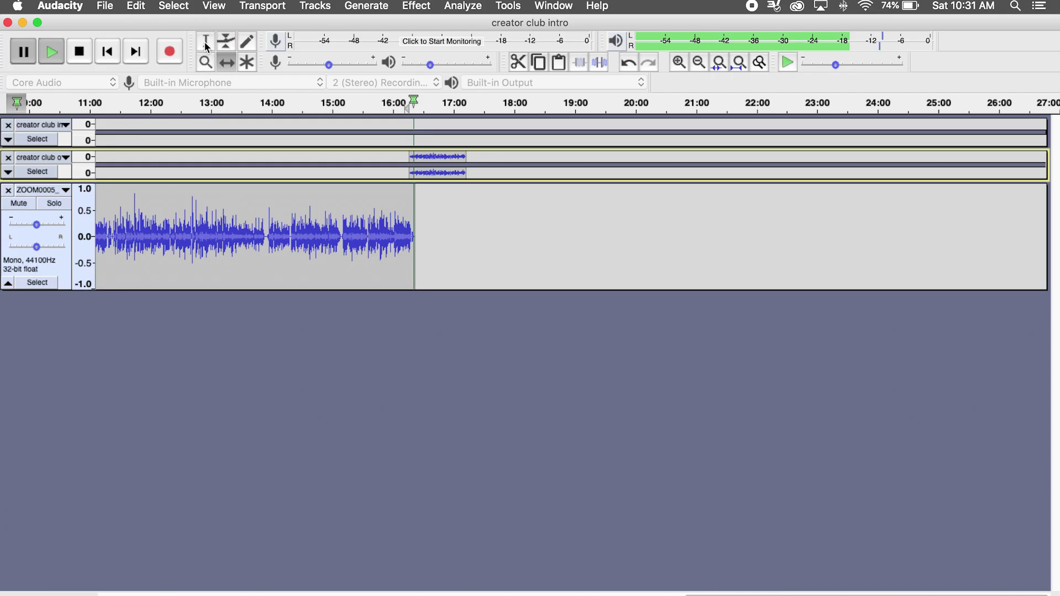
pyautogui.click(206, 44)
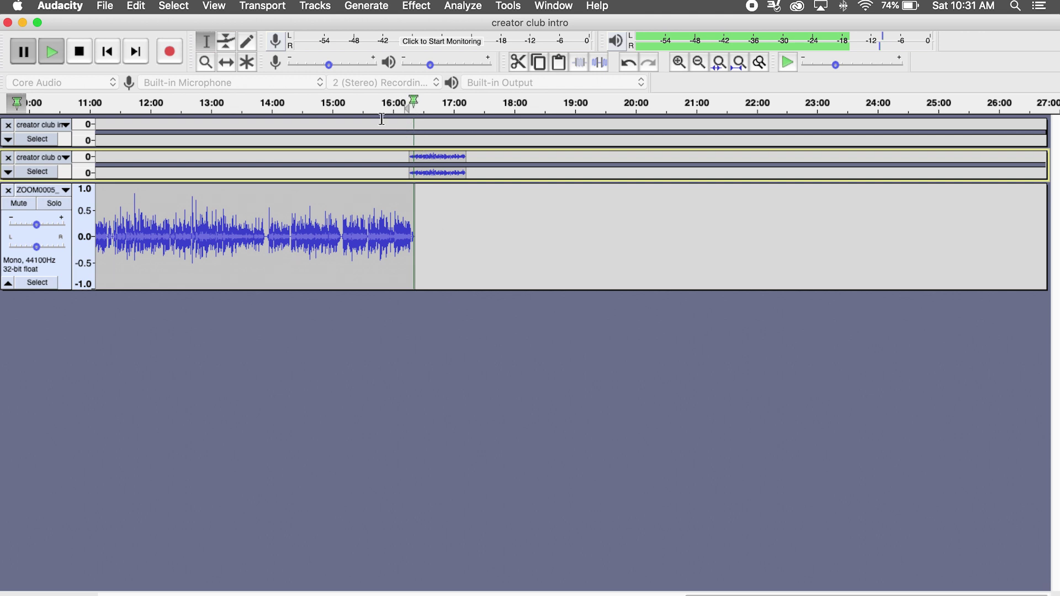
pyautogui.click(108, 111)
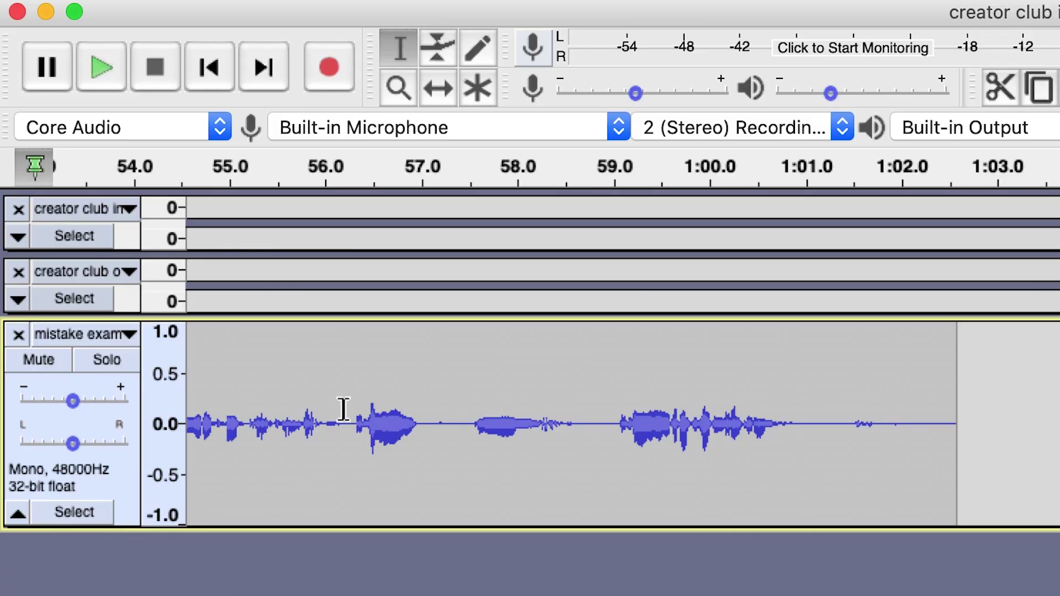
pyautogui.moveTo(345, 409); pyautogui.dragTo(611, 386)
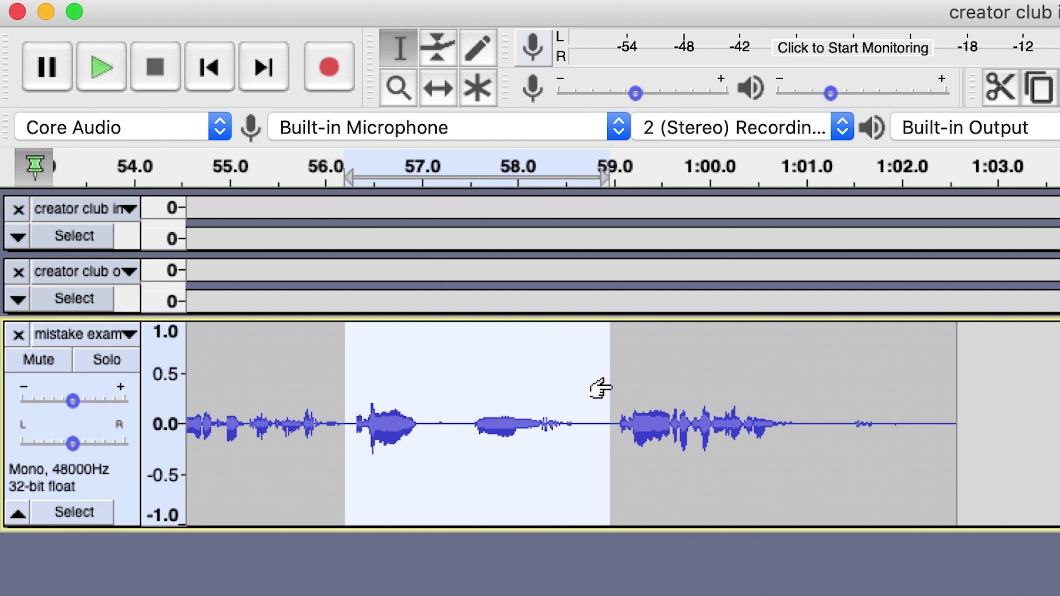
# Delete the selected 56.2–59.0 s mistake and play back the edited passage.
pyautogui.press('Delete')
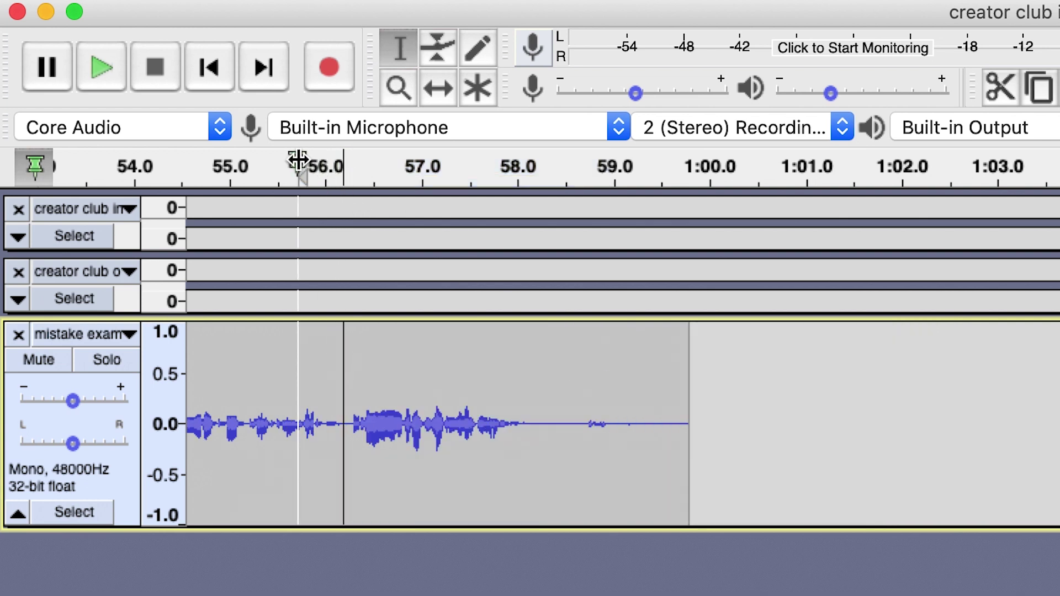
pyautogui.click(297, 160)
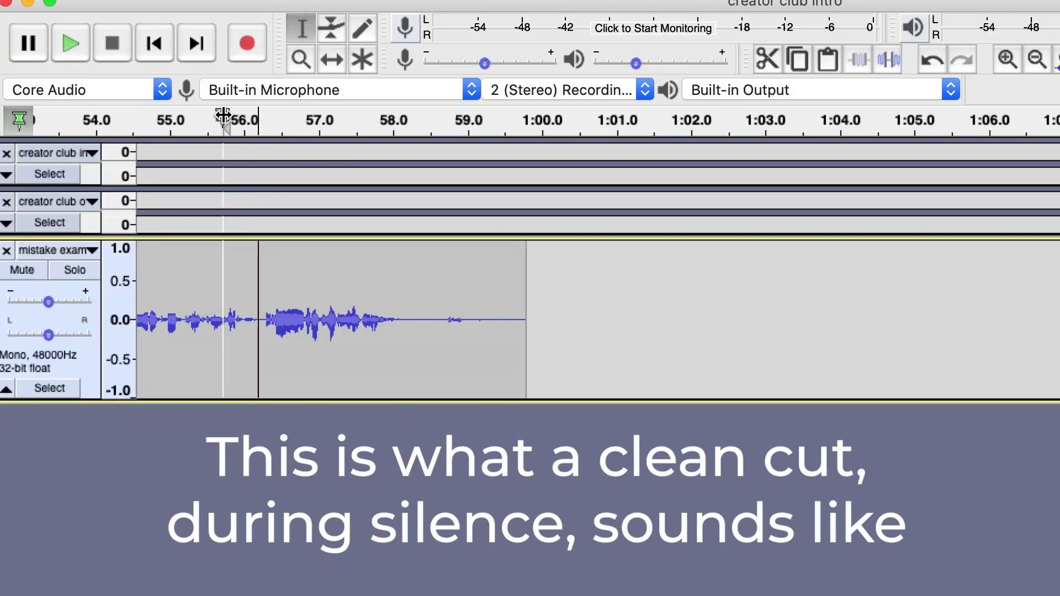
# Cut a range starting mid-word at 56.9 s and play back the badly placed cut.
pyautogui.click(223, 114)
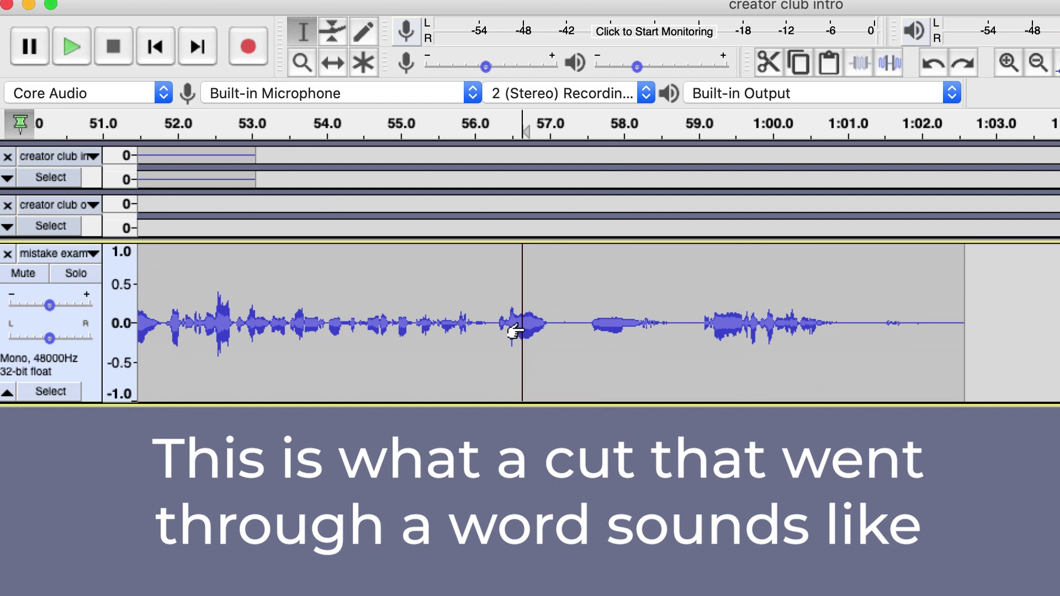
pyautogui.moveTo(529, 330); pyautogui.dragTo(697, 346)
pyautogui.press('Delete')
pyautogui.press('space')
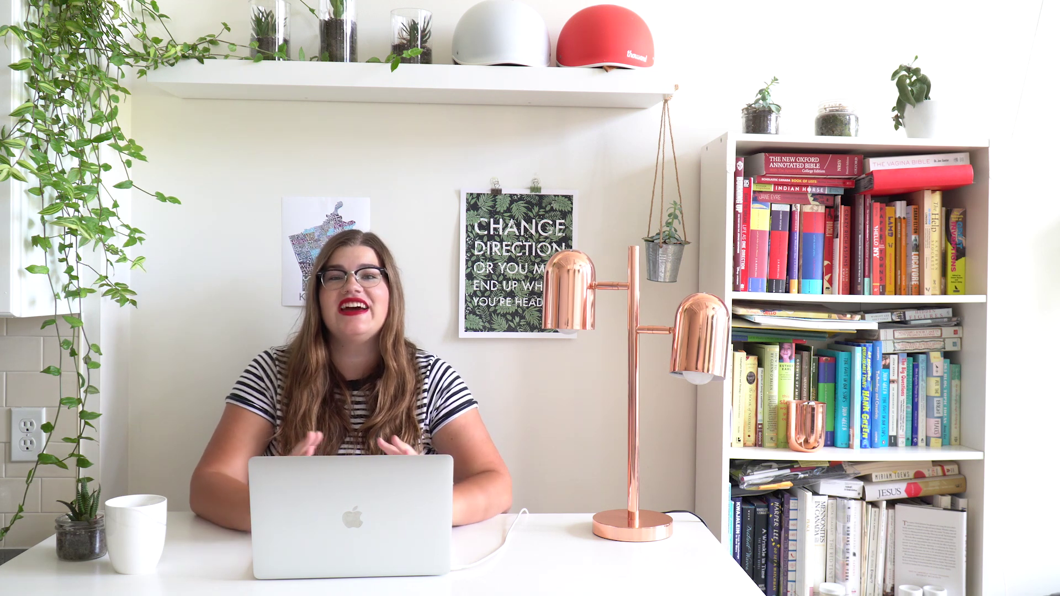
# Start an MP3 export using File > Export > Export as MP3.
pyautogui.click(90, 8)
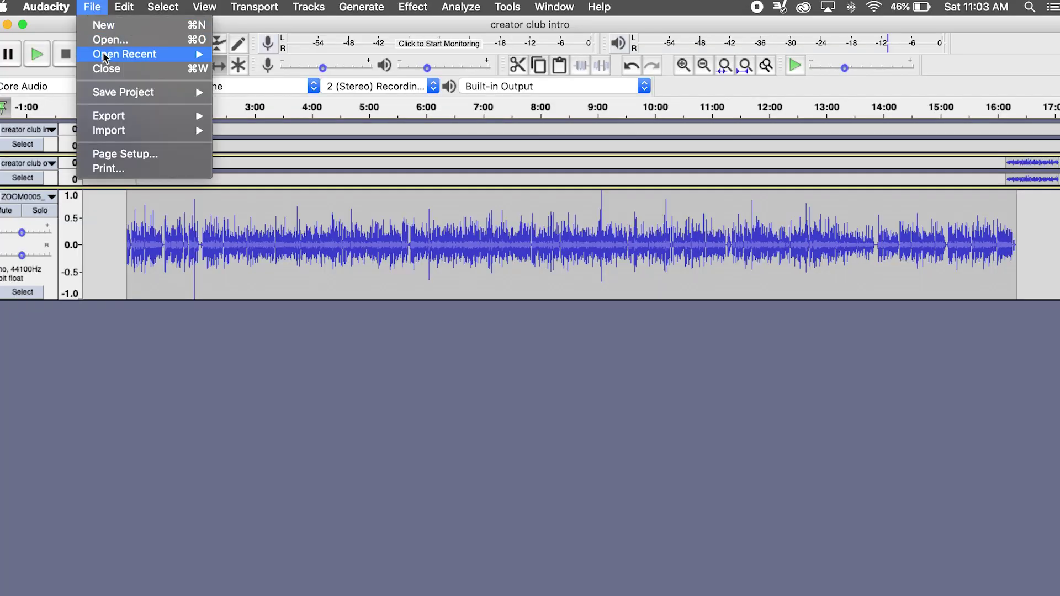
pyautogui.moveTo(118, 115)
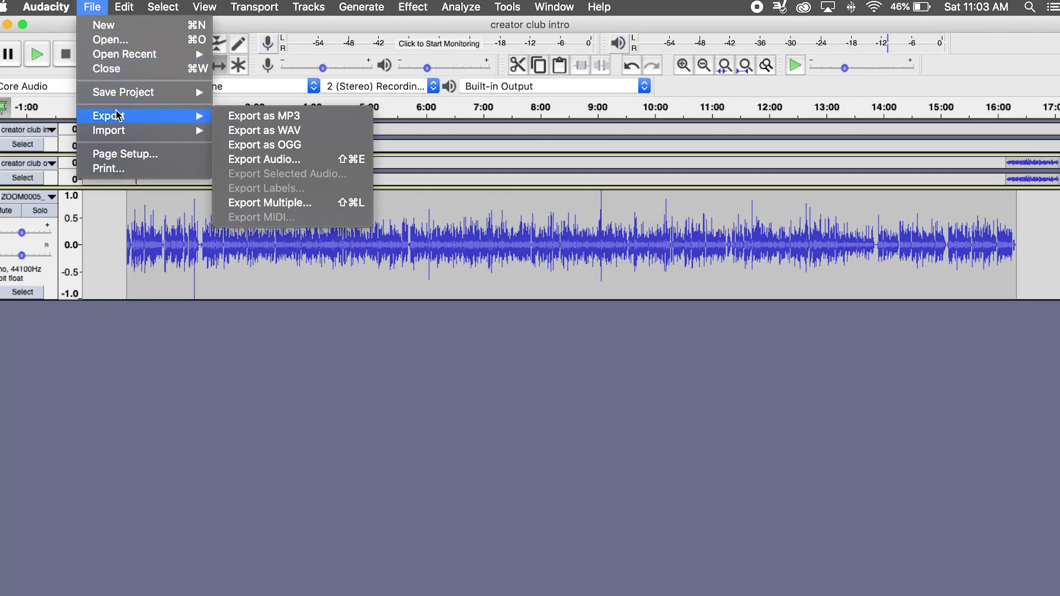
pyautogui.click(243, 117)
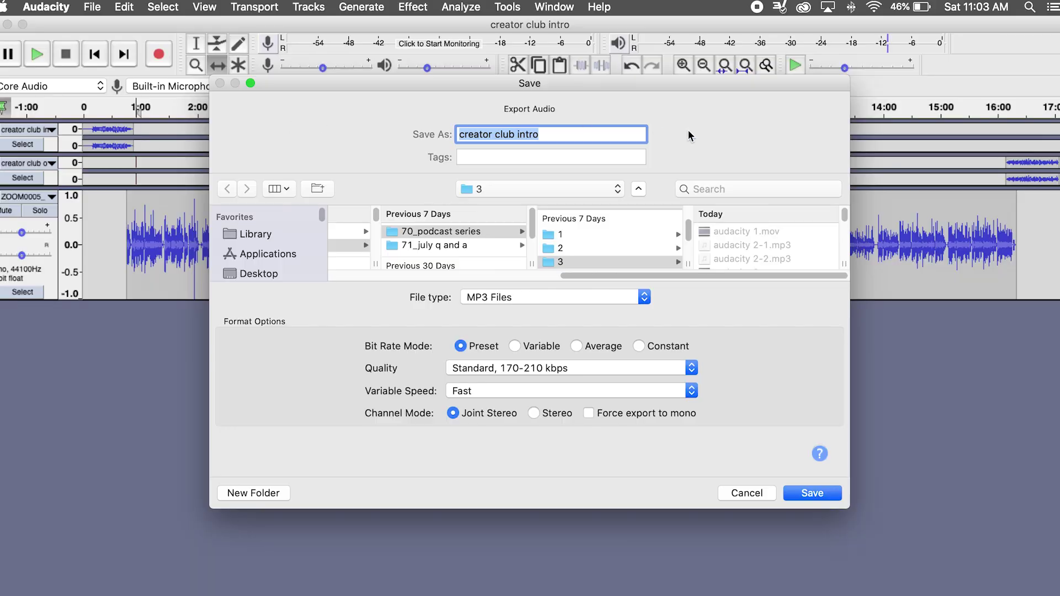
# Save the mixed-down MP3 as 'creator club episode 12', accepting the mix-down and metadata prompts.
pyautogui.write('crea')
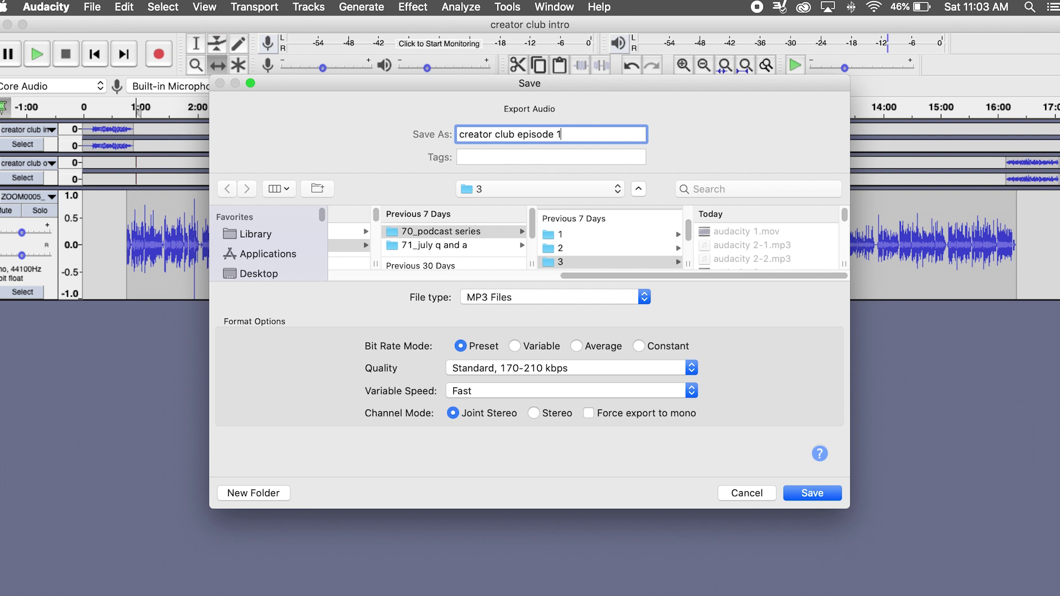
pyautogui.click(807, 495)
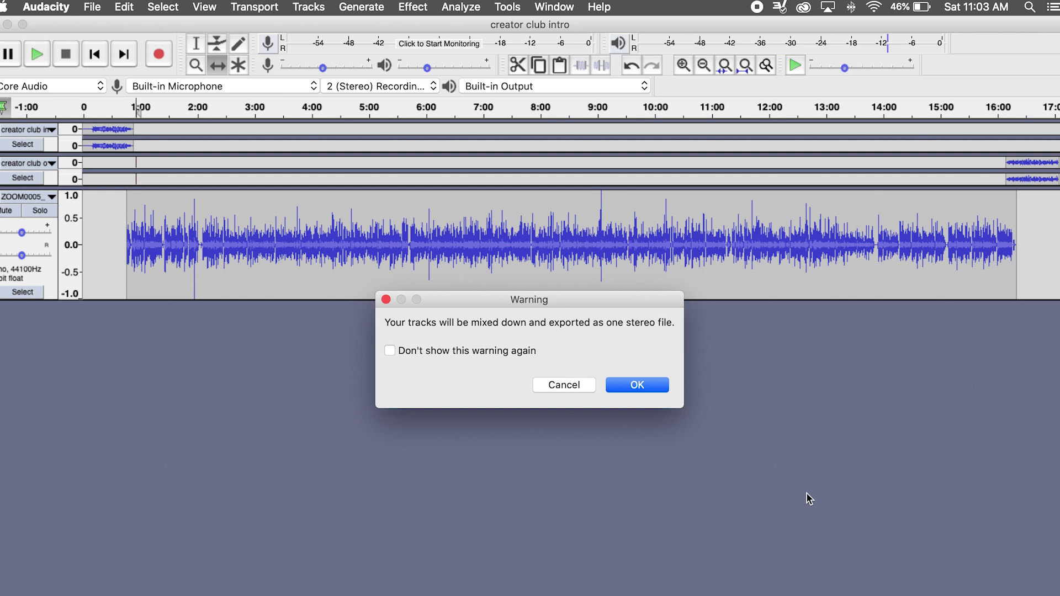
pyautogui.click(647, 388)
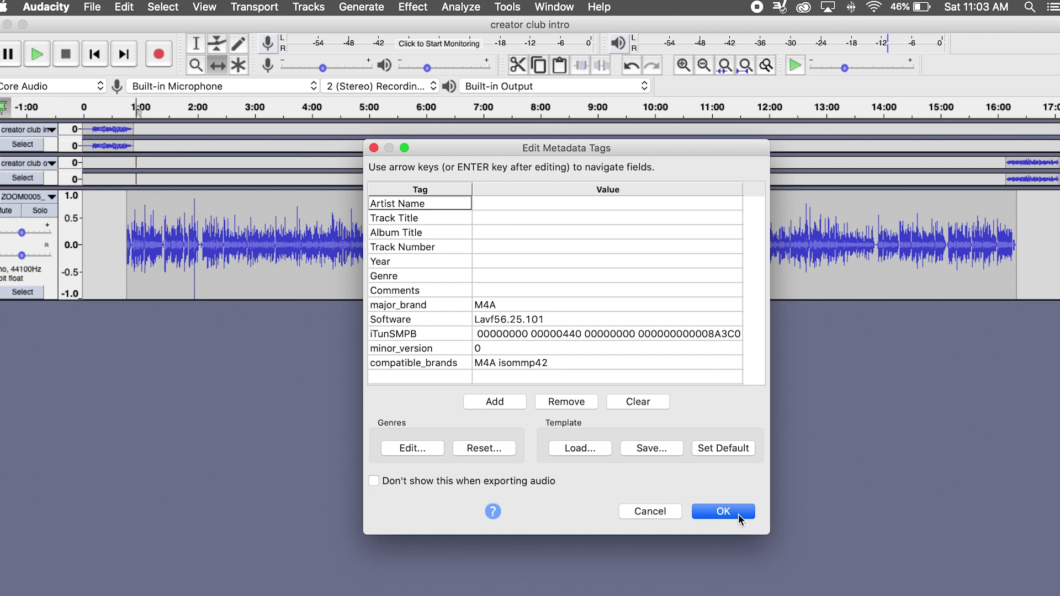
pyautogui.click(740, 517)
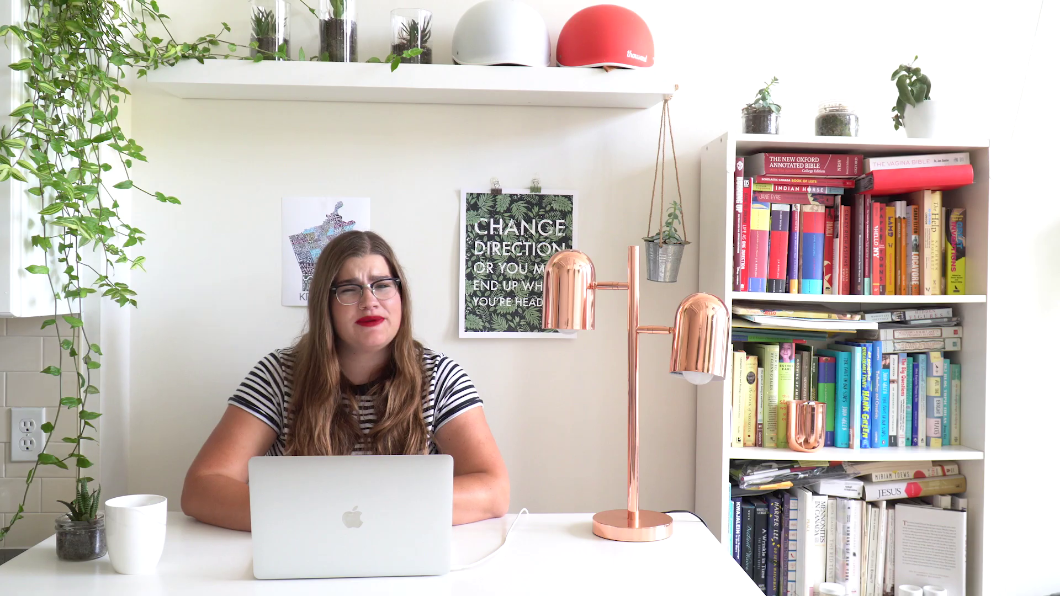